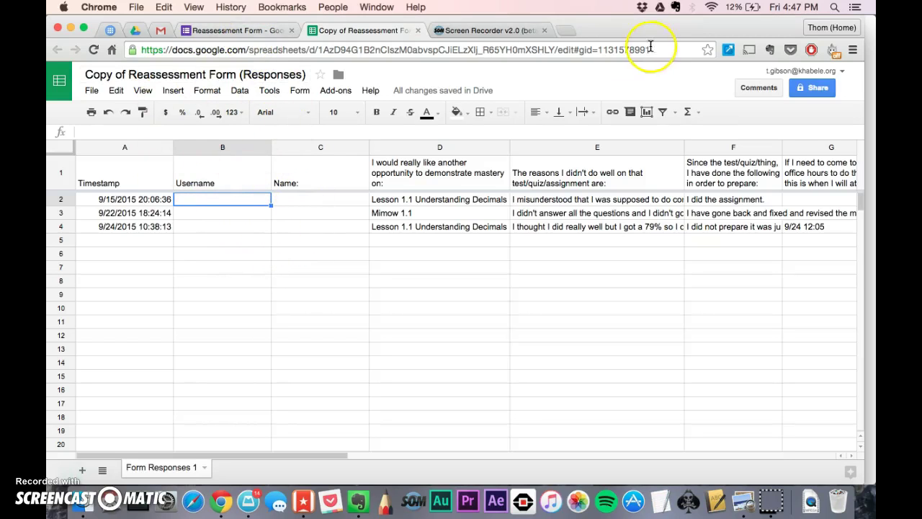
- Go to tinyurl.com/thomprealgebra in a new tab and open the site's Reassess page
click(566, 32)
text(tiny)
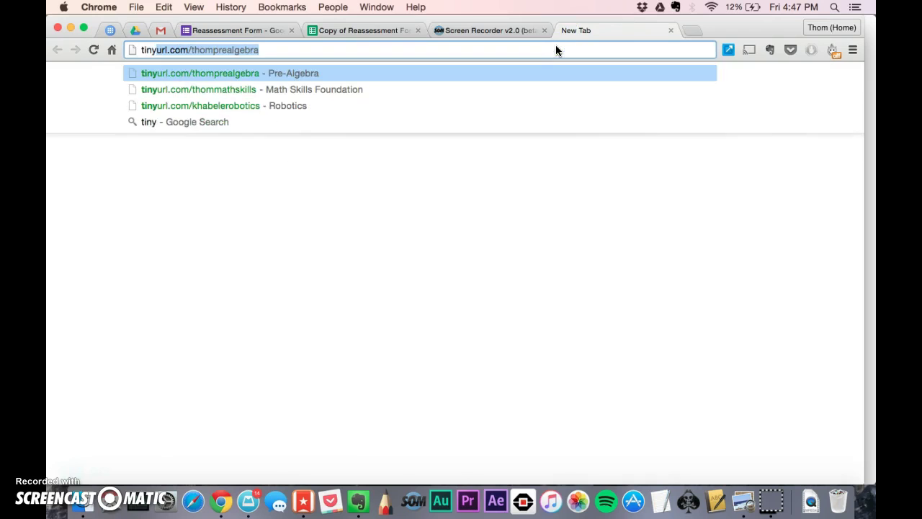
key(Return)
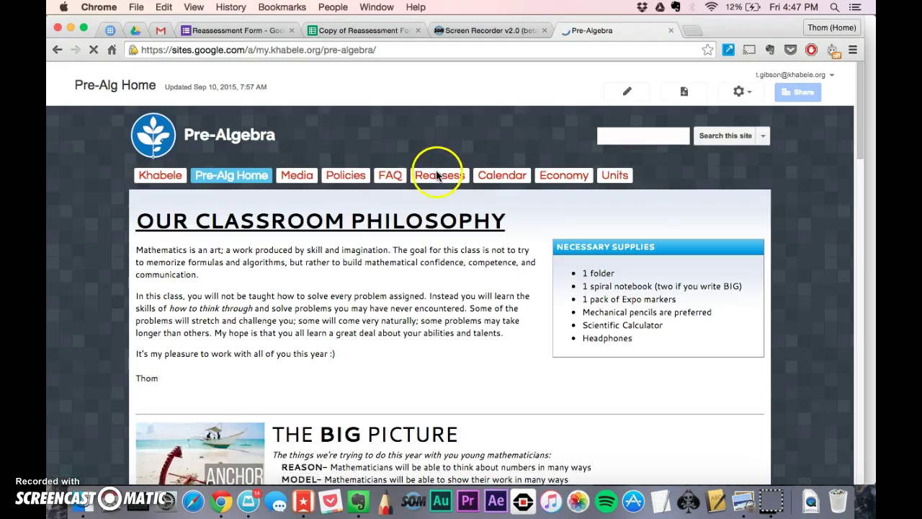
click(428, 173)
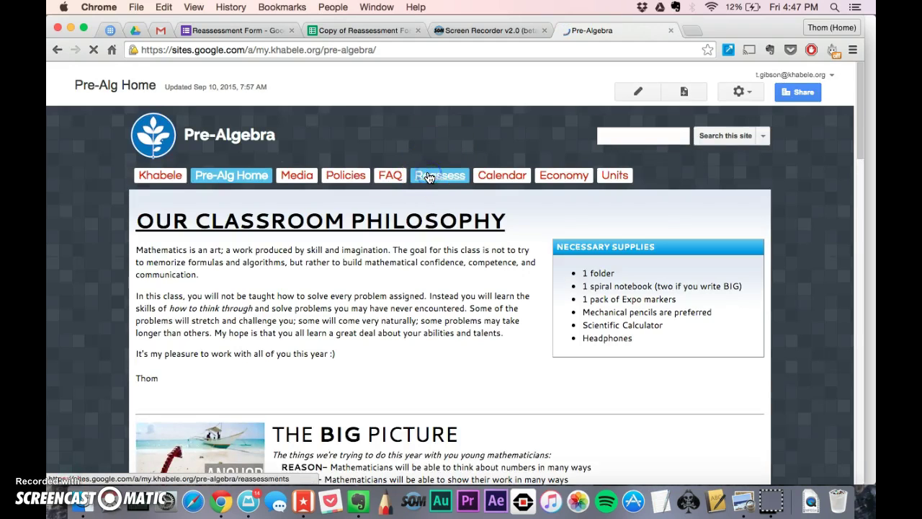
- Scroll through the embedded reassessment form and highlight its office-hours note
scroll(405, 306, down, 5)
scroll(406, 306, down, 3)
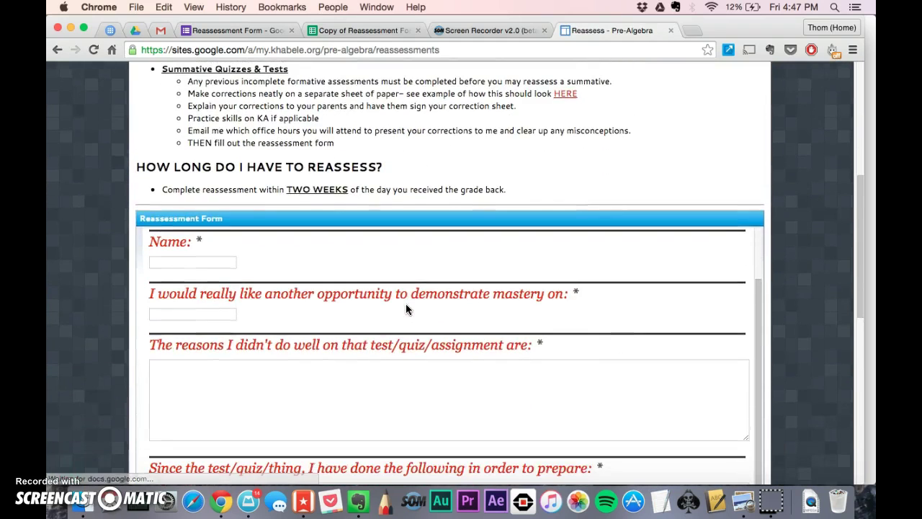
scroll(628, 333, down, 5)
scroll(627, 335, up, 2)
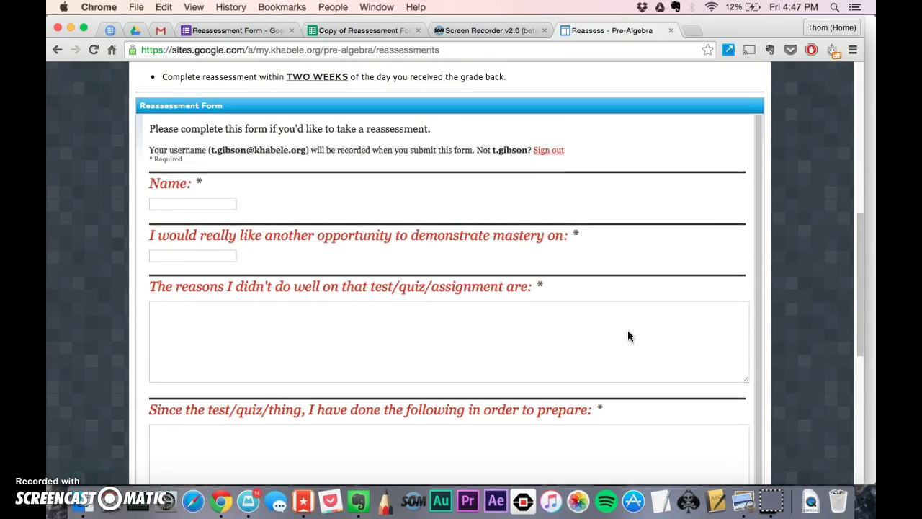
scroll(628, 335, down, 4)
scroll(628, 335, down, 6)
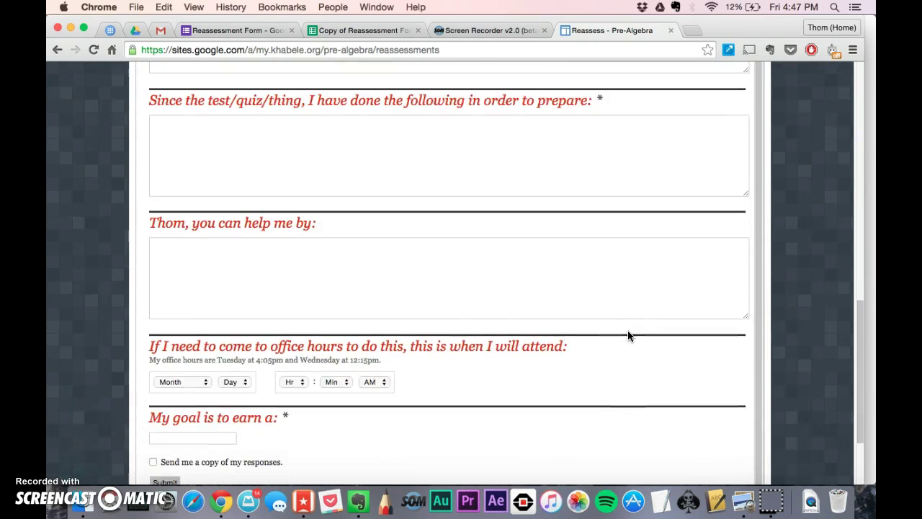
scroll(290, 91, up, 7)
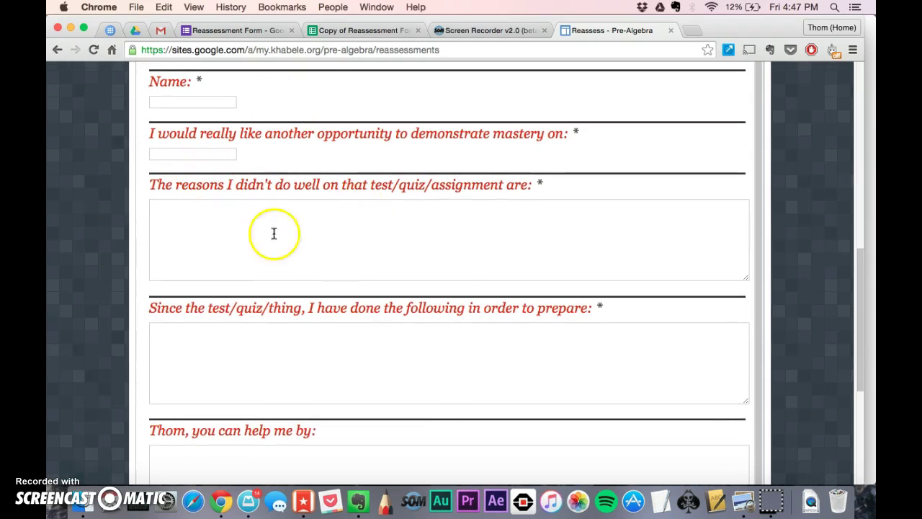
scroll(290, 317, down, 5)
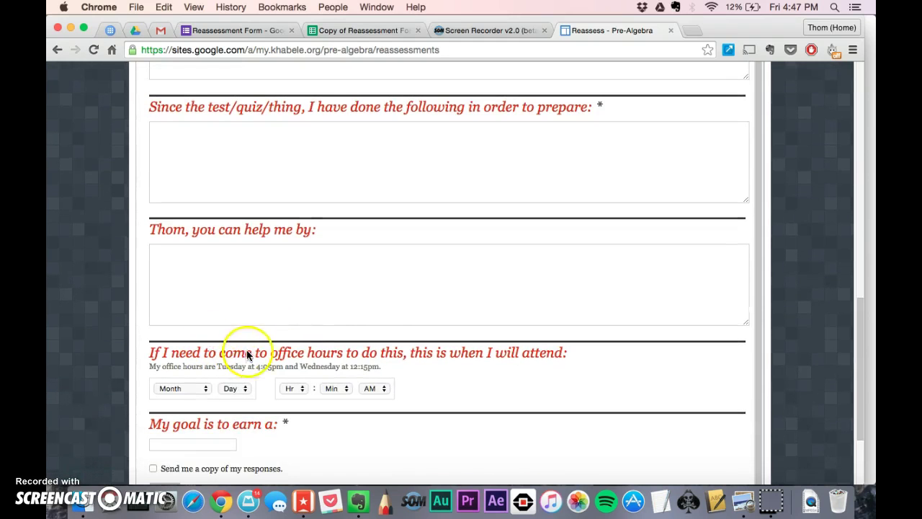
scroll(378, 353, down, 1)
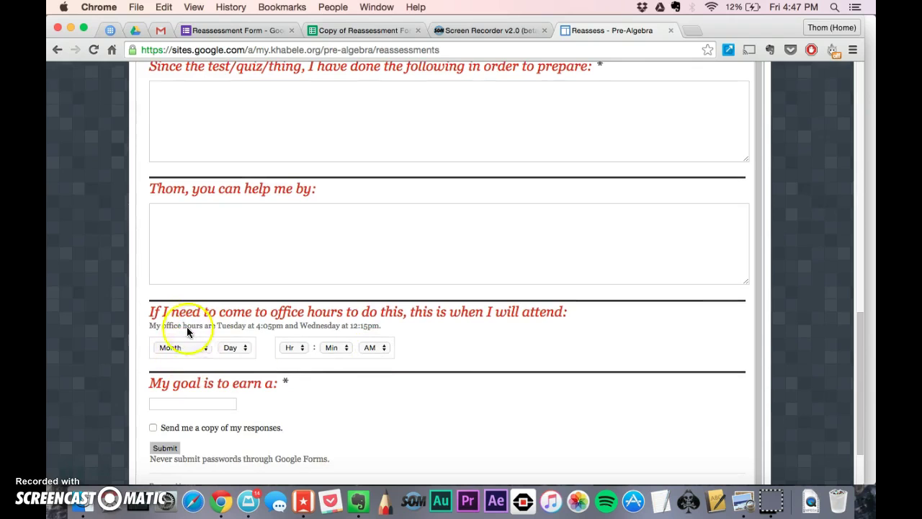
drag(159, 327, 380, 325)
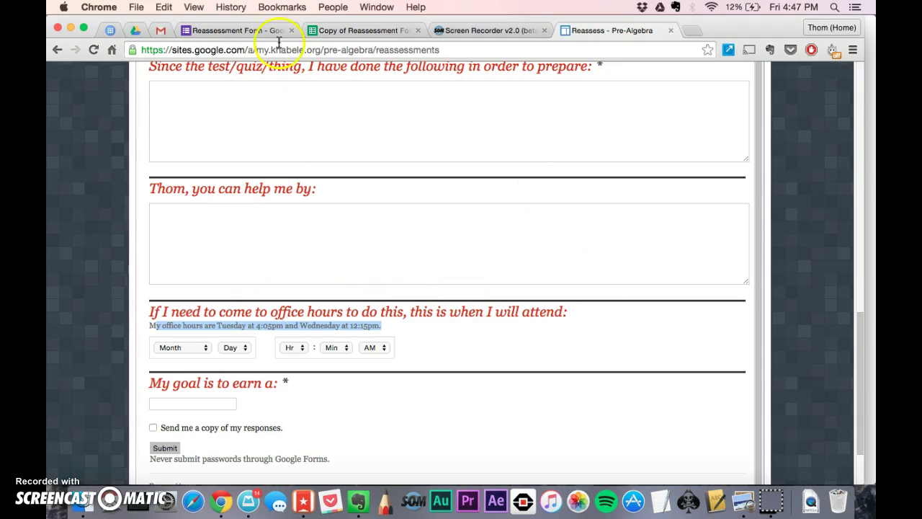
- Back in the responses spreadsheet, set column E's text wrapping to Wrap
click(325, 31)
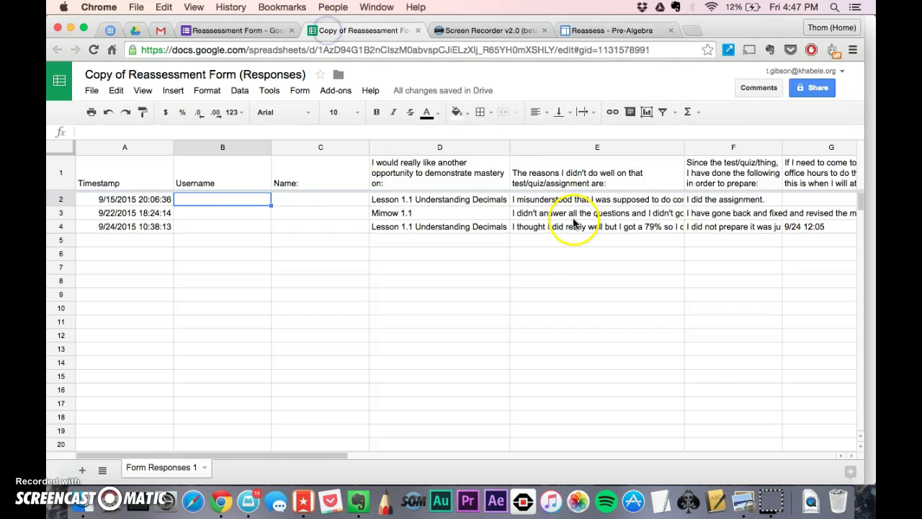
scroll(573, 216, right, 10)
scroll(570, 216, left, 10)
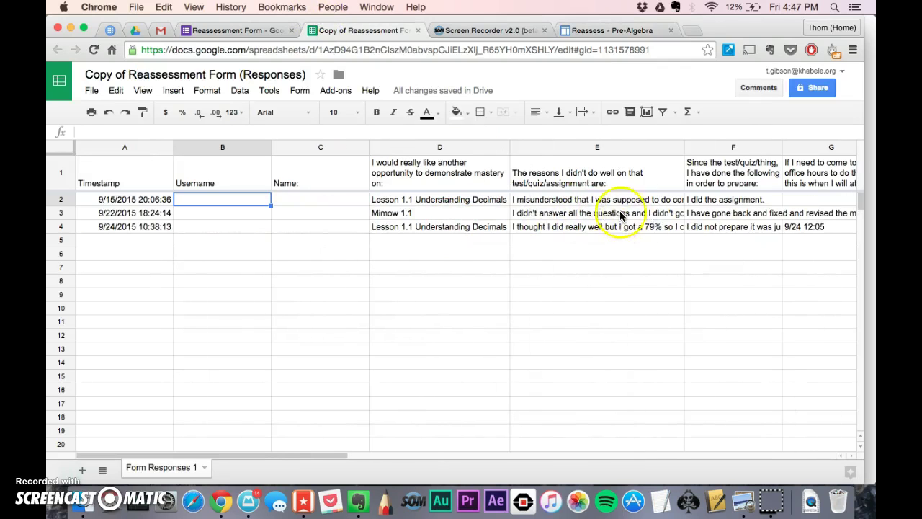
click(576, 144)
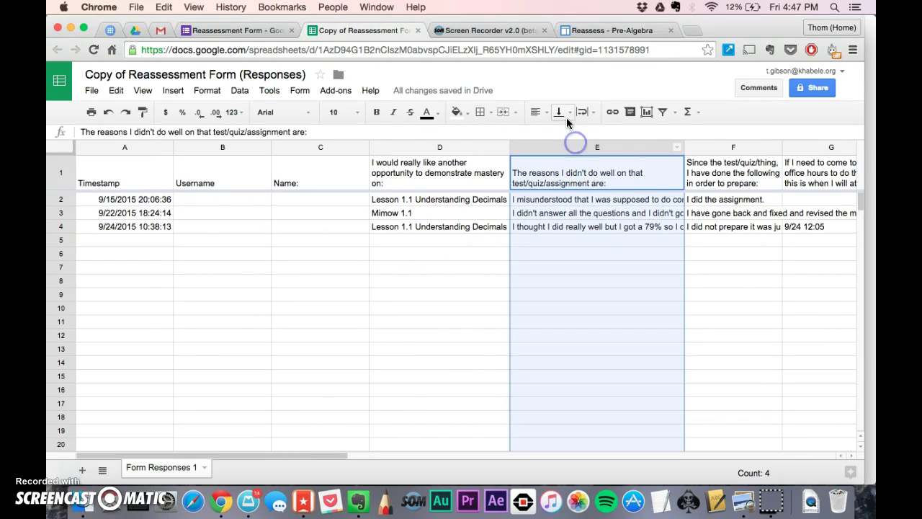
click(585, 113)
click(605, 131)
- Select cell E4 and nearby cells to read the wrapped student responses
click(632, 261)
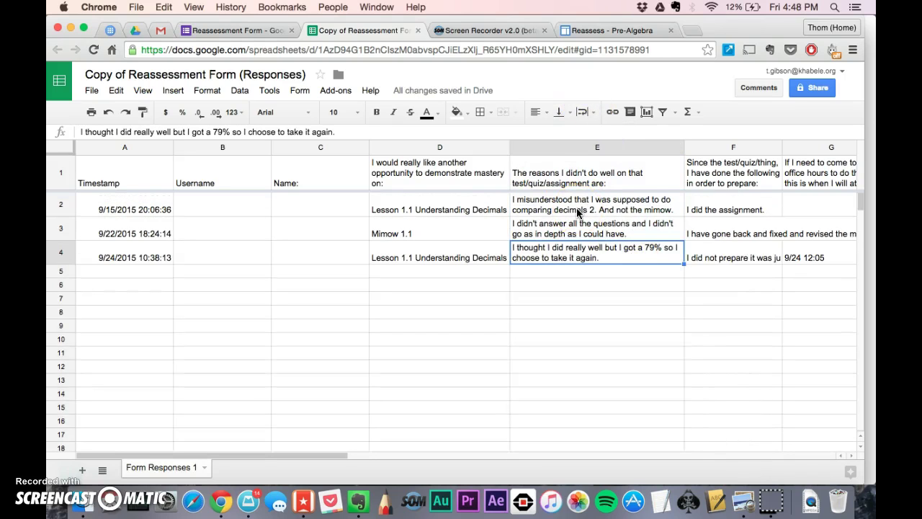
click(510, 238)
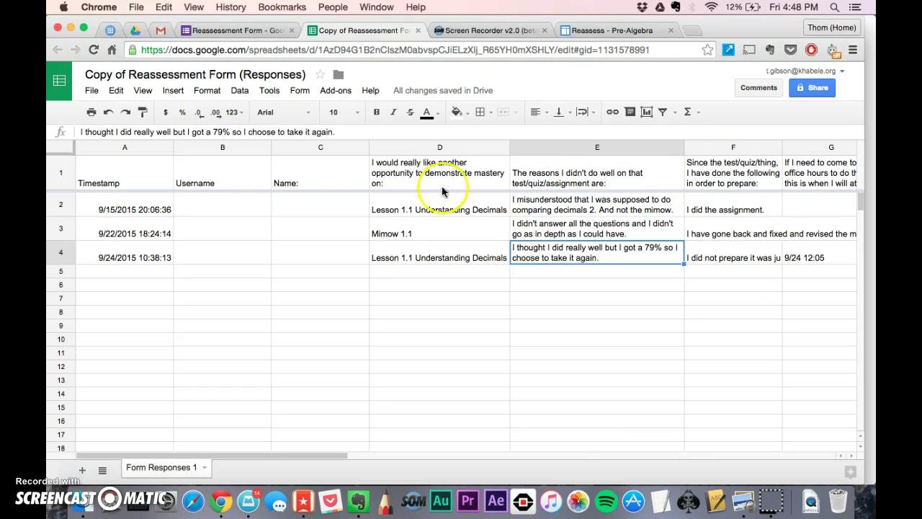
click(338, 92)
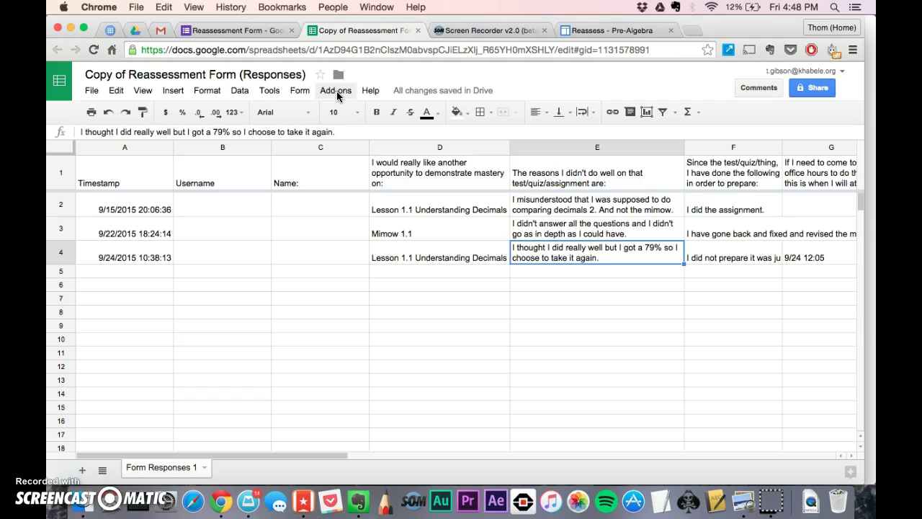
- Search the add-ons store for formMule, confirm Email Merge Utility is installed, then close the store
click(338, 93)
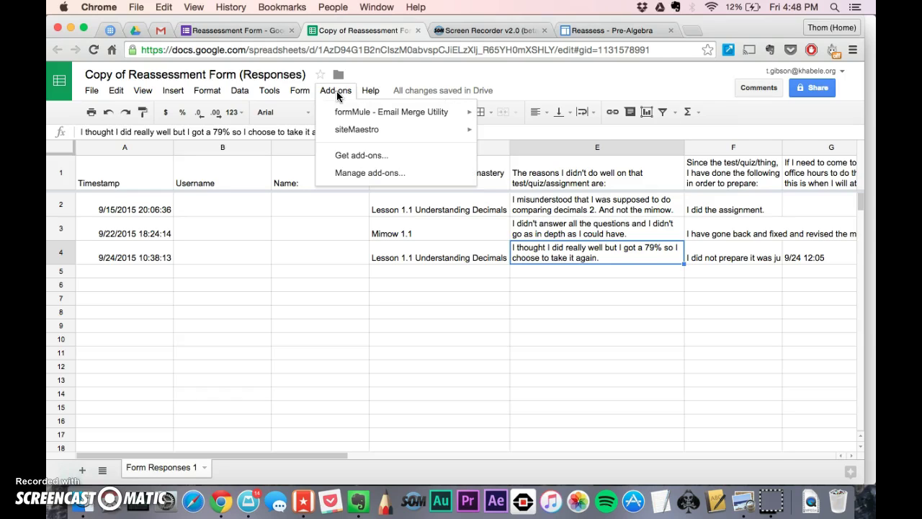
click(346, 114)
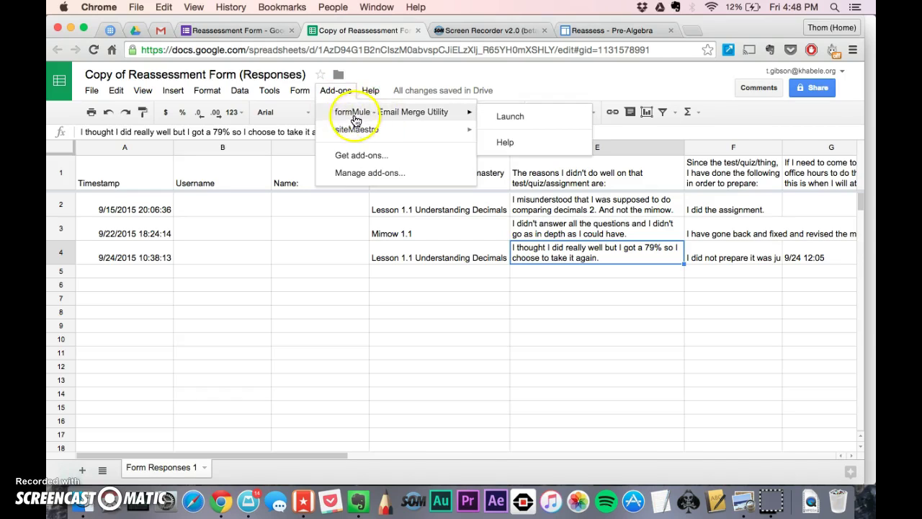
click(361, 155)
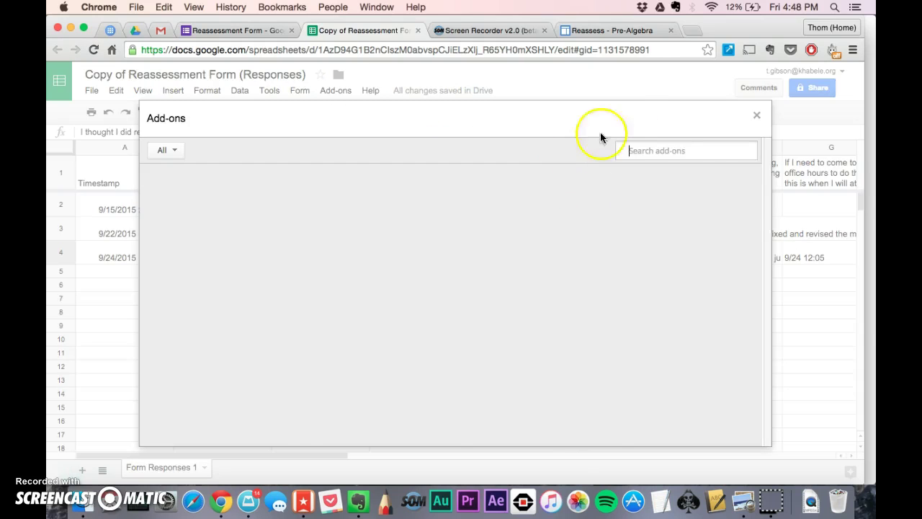
click(656, 150)
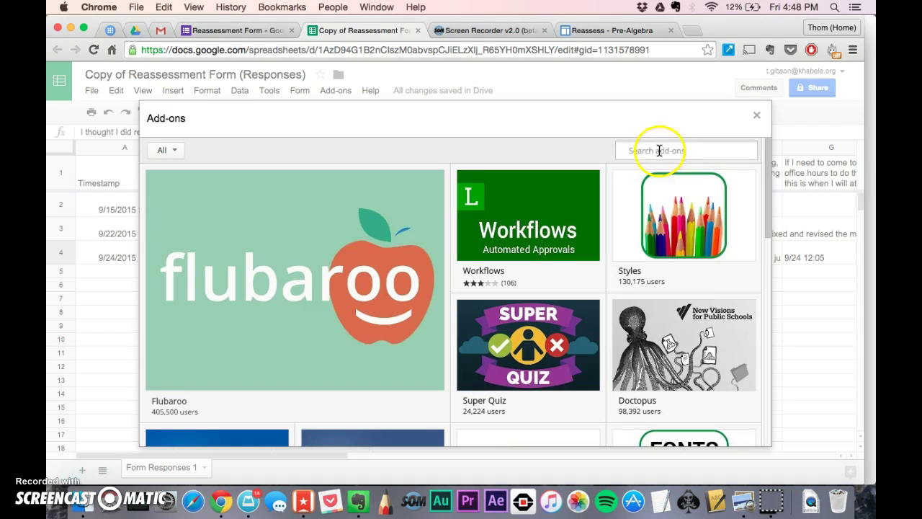
text(from)
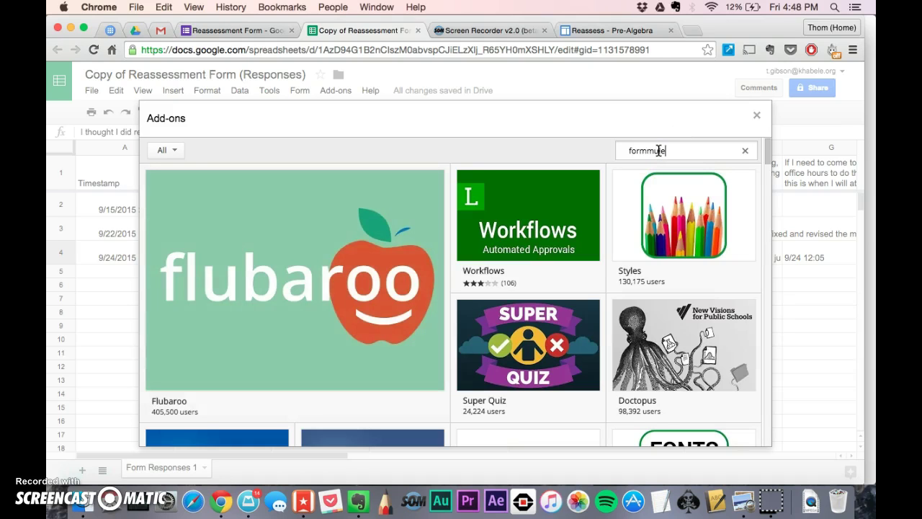
key(Return)
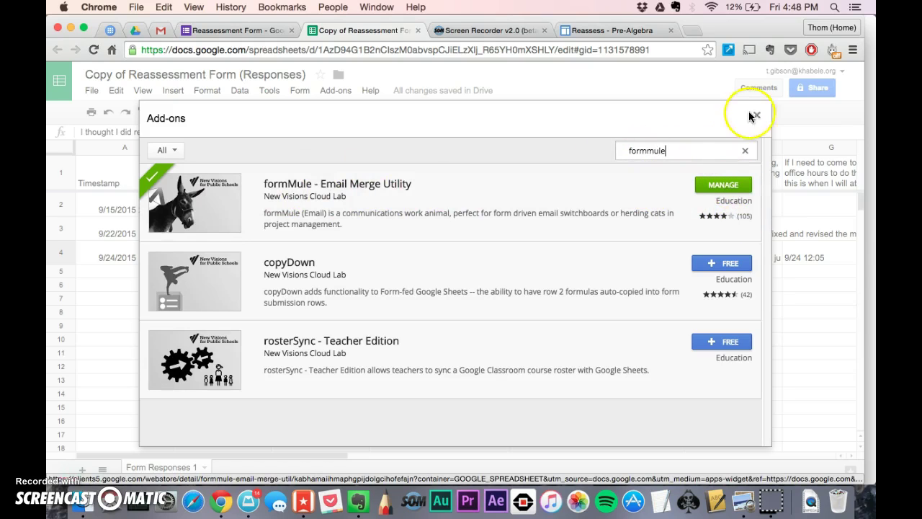
click(755, 116)
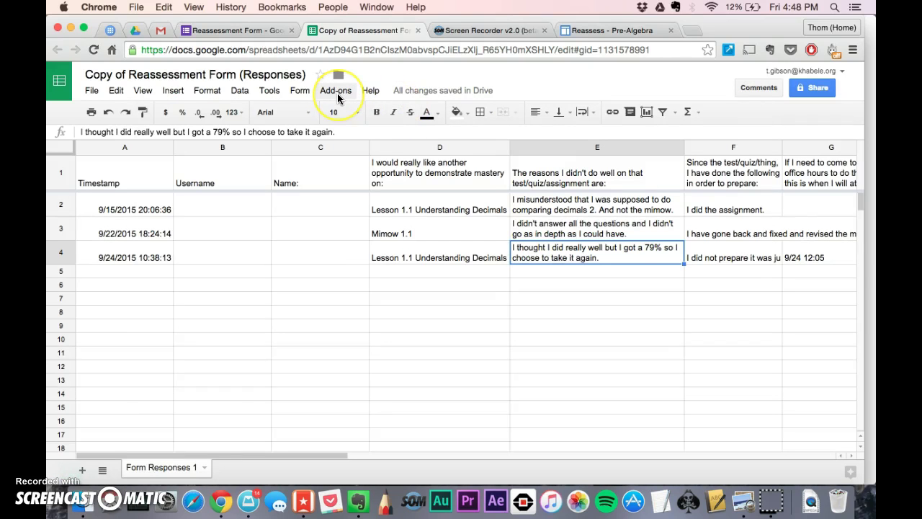
- Launch formMule with Form Responses 1 as source sheet and the form-submit trigger on
click(337, 98)
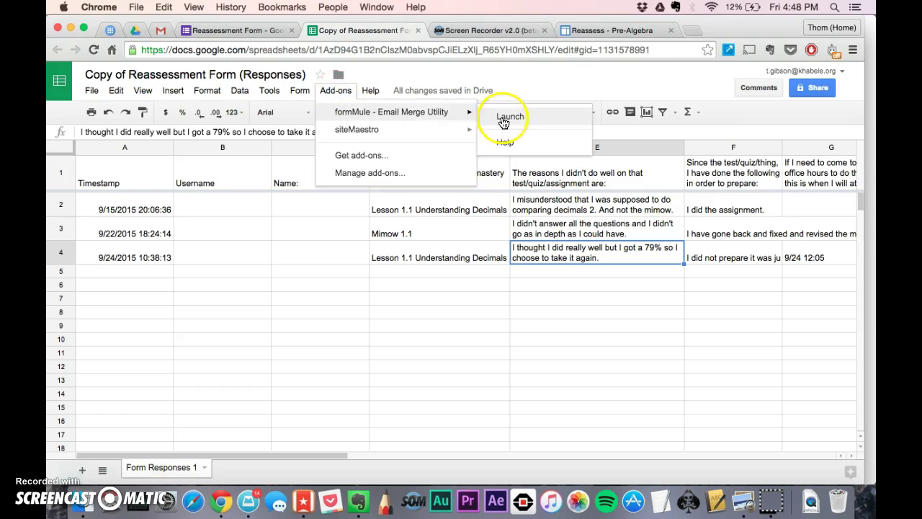
click(502, 120)
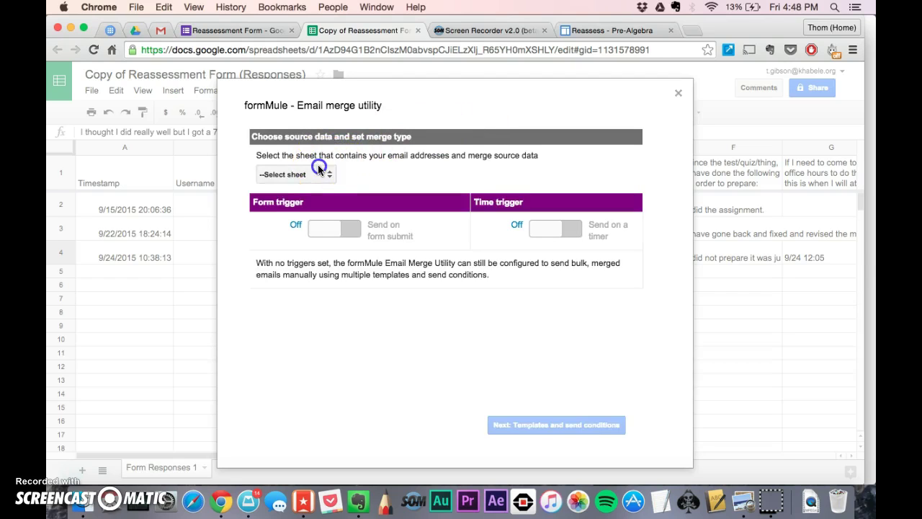
click(319, 173)
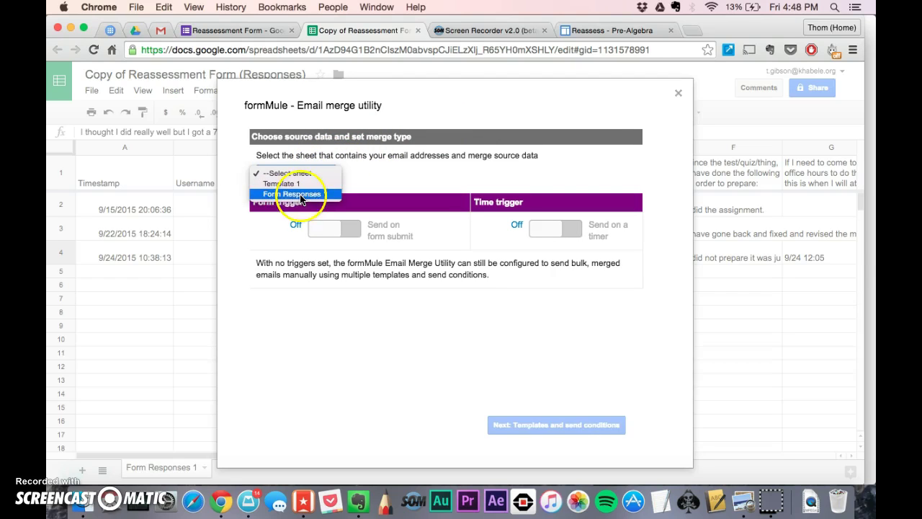
click(301, 195)
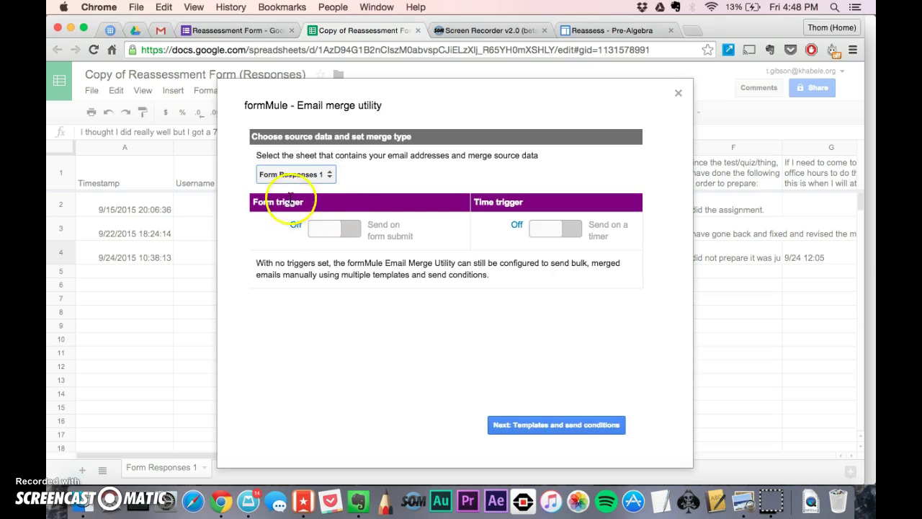
click(325, 229)
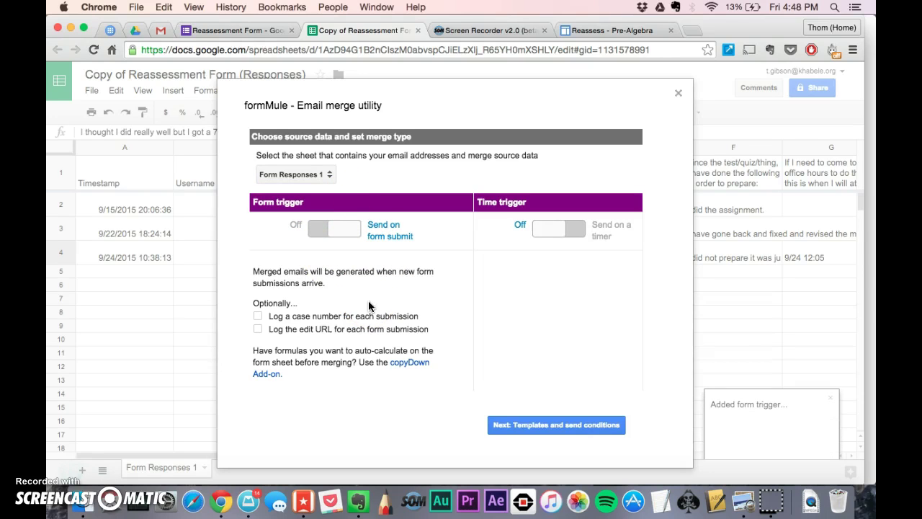
- Name the single email template 'Template', sending for all rows, and save the settings
click(553, 425)
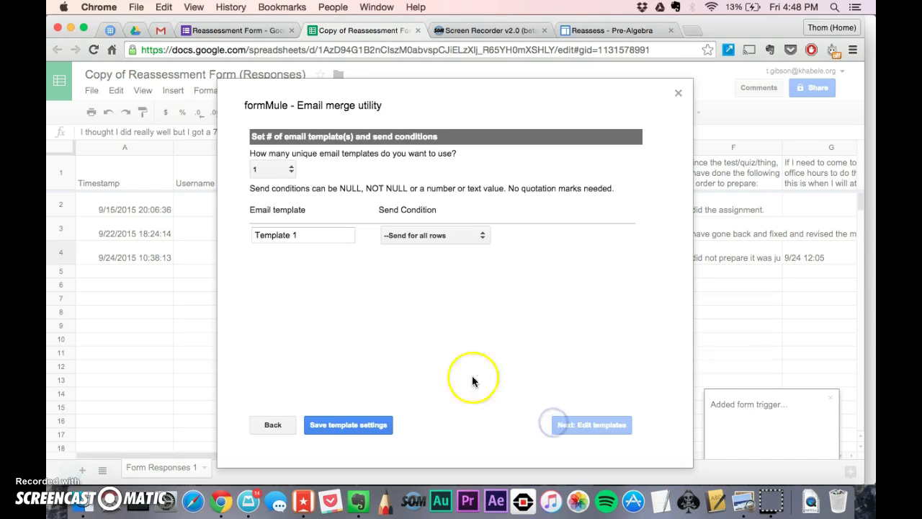
click(310, 241)
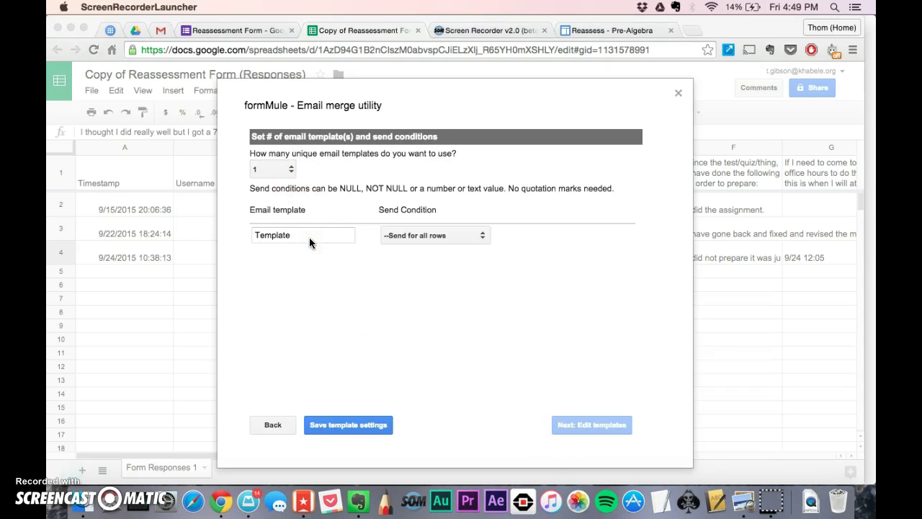
click(309, 237)
click(349, 426)
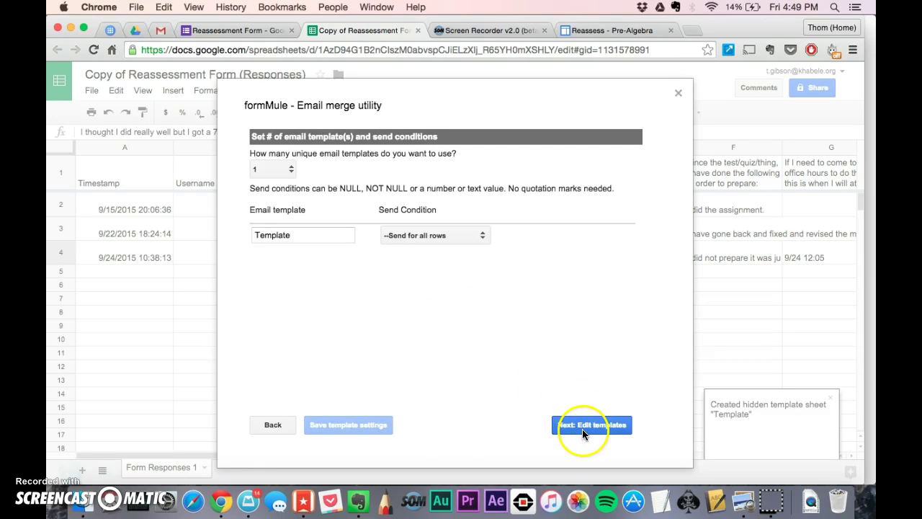
- Enter the teacher's email address in the template's To: field
click(582, 426)
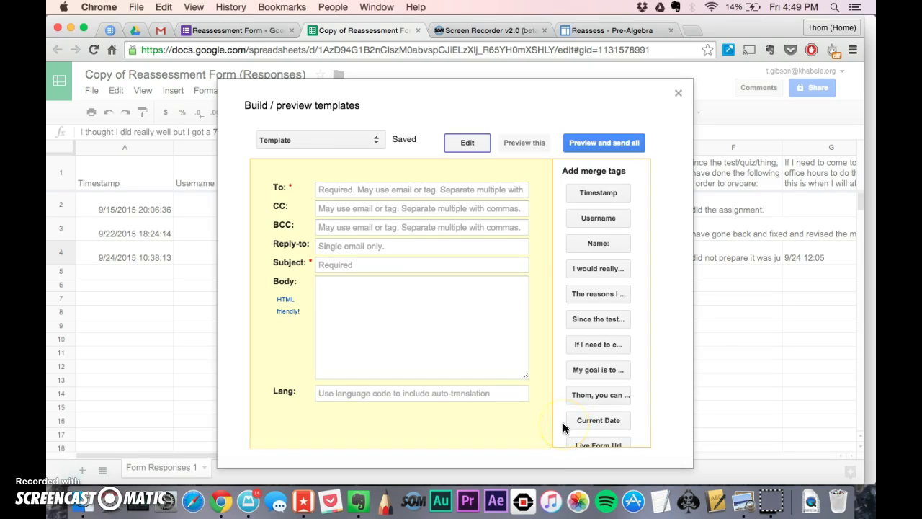
click(381, 192)
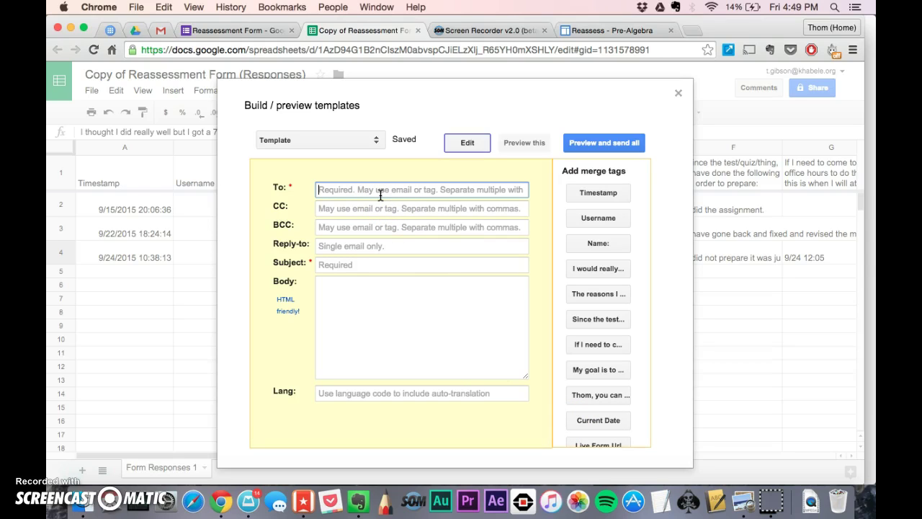
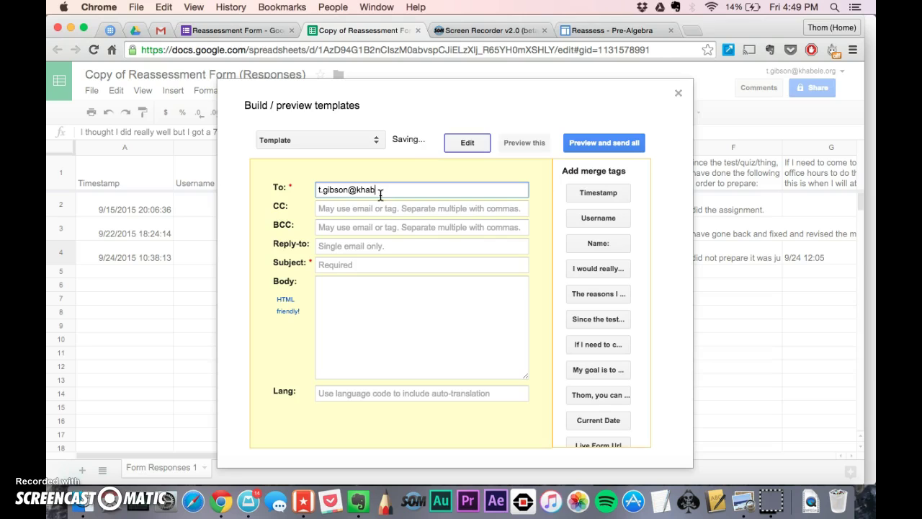
key(Tab)
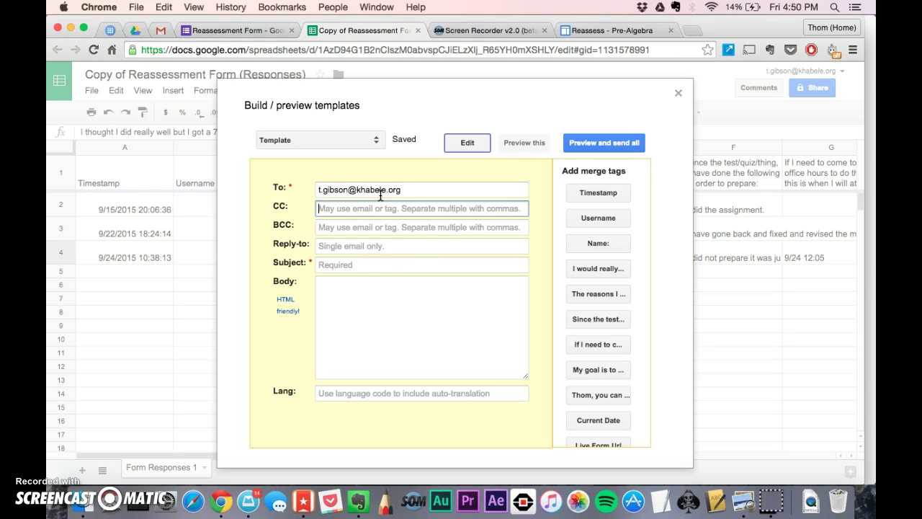
click(343, 216)
click(341, 232)
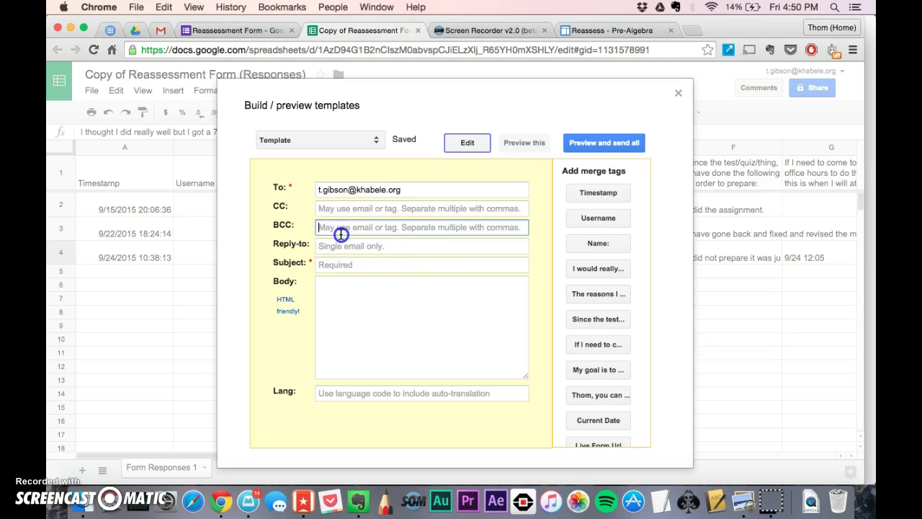
click(336, 246)
- Set the subject to 'Reassessment by <<Name:>>' using the Name: merge tag
click(332, 266)
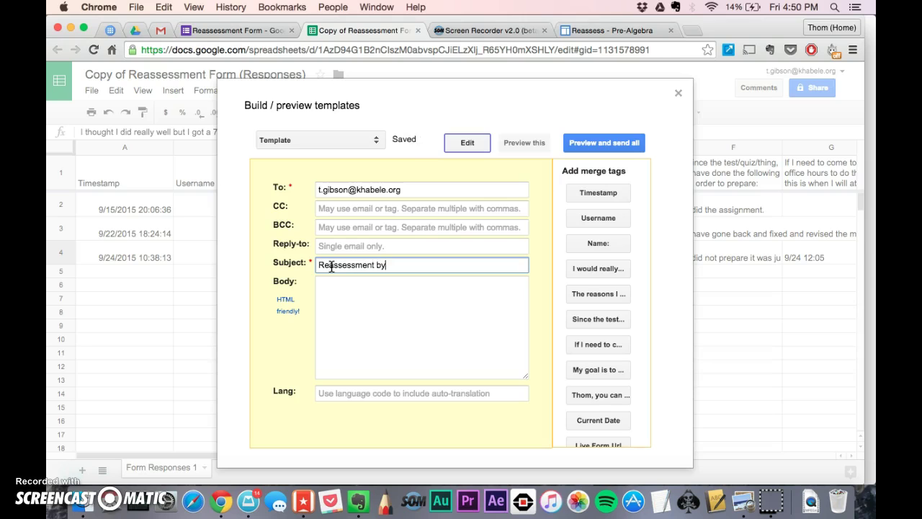
text(Reassessment by)
click(381, 269)
click(343, 268)
click(601, 243)
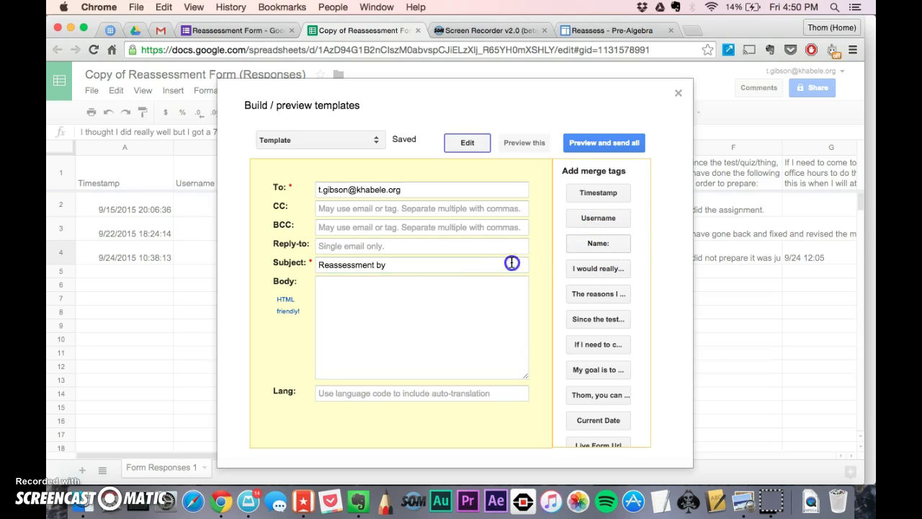
click(591, 241)
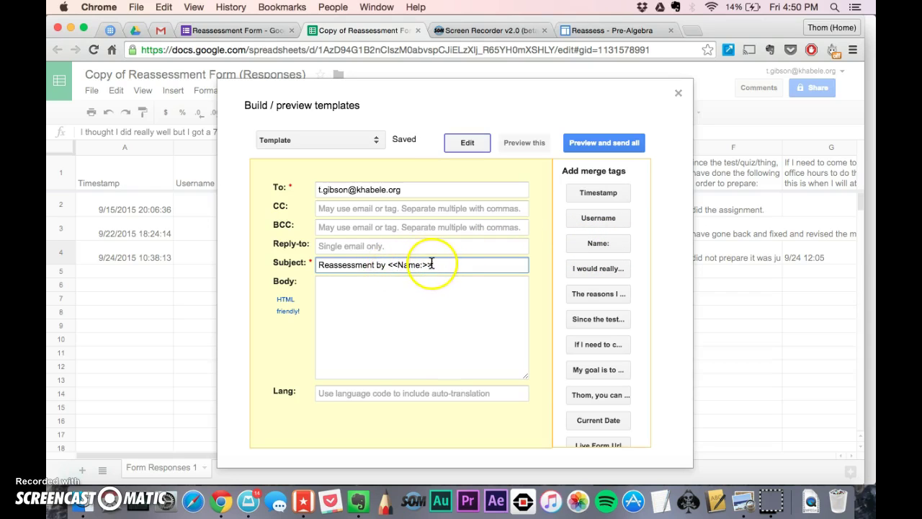
- Insert the Name and mastery-opportunity question tags into the body, each tag on its own line
click(374, 289)
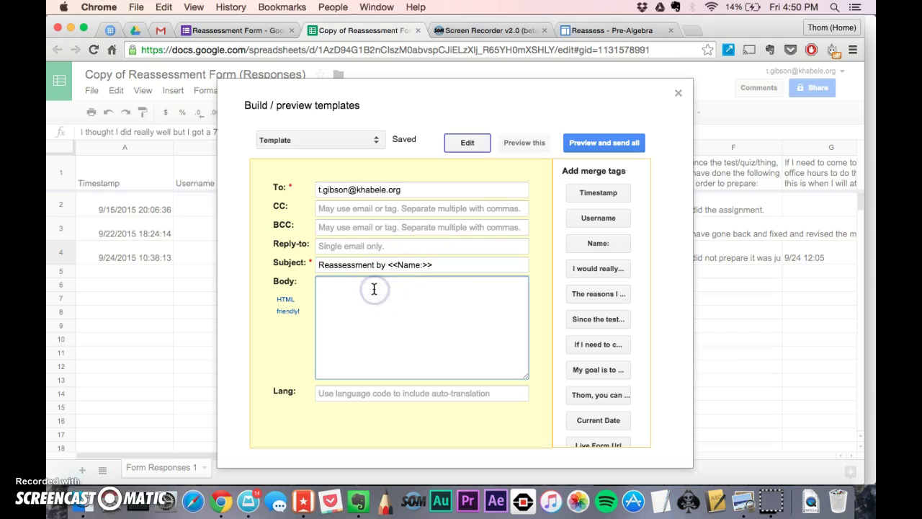
click(387, 287)
click(581, 249)
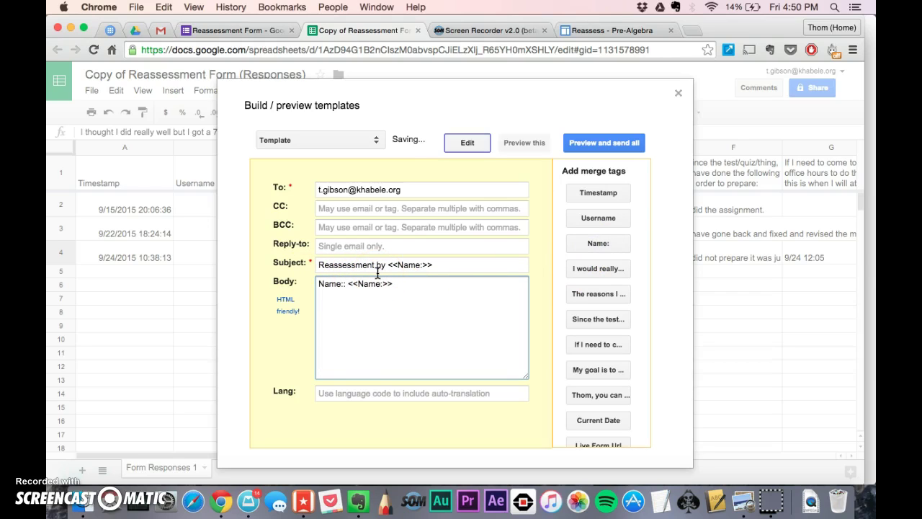
click(592, 268)
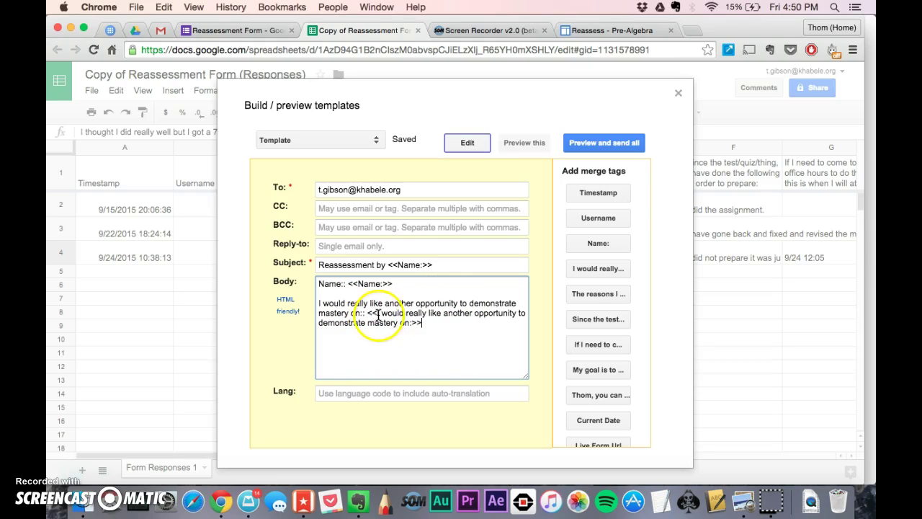
click(368, 312)
key(Return)
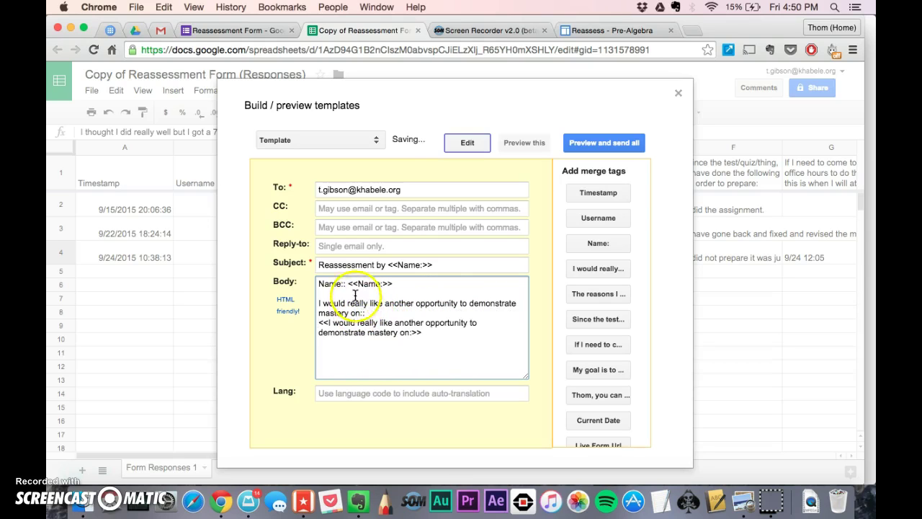
click(346, 284)
key(Return)
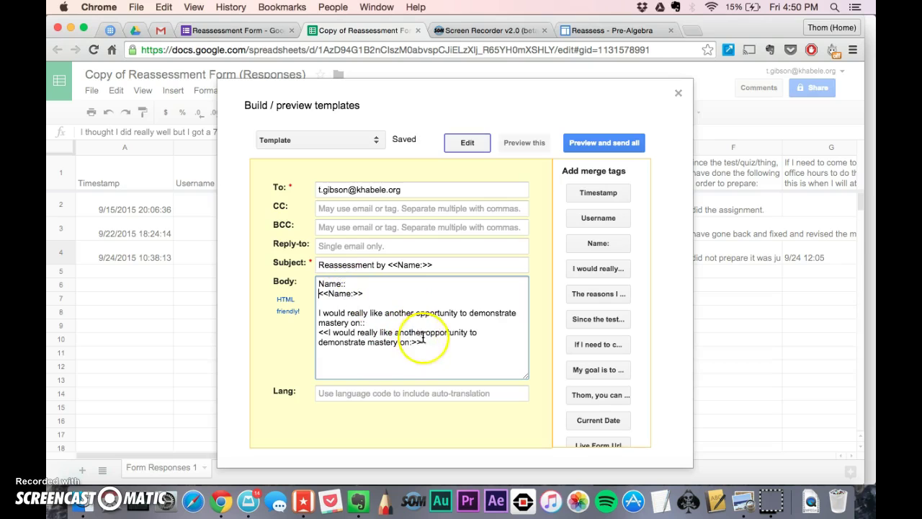
click(424, 341)
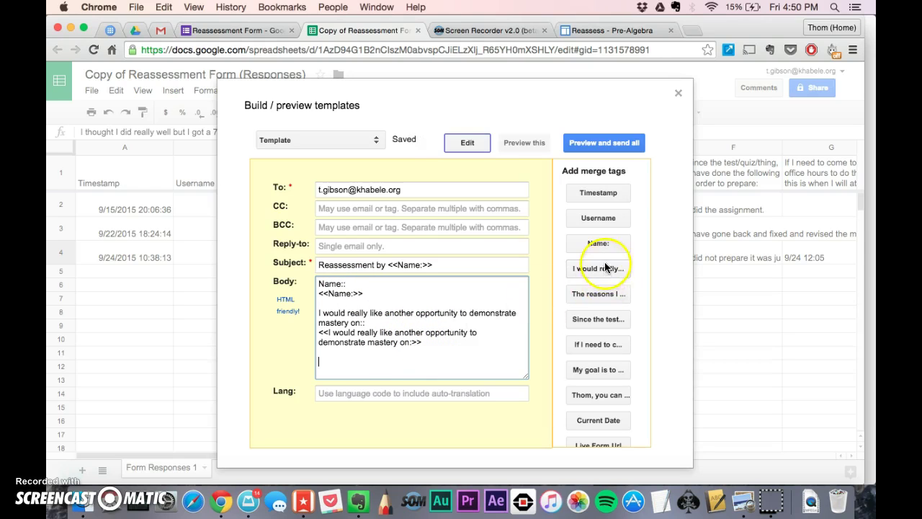
- Add the 'The reasons I…' and 'Since the test…' questions with their tags on separate lines
click(598, 293)
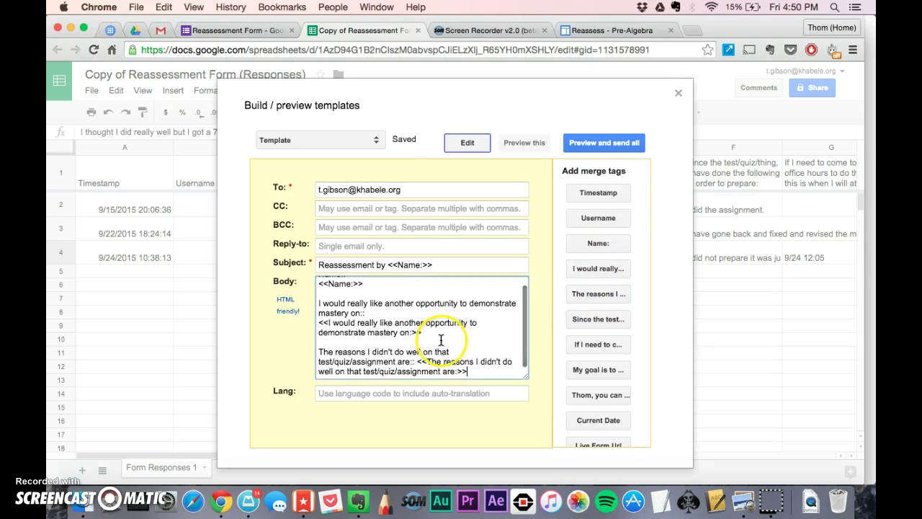
drag(317, 352, 424, 358)
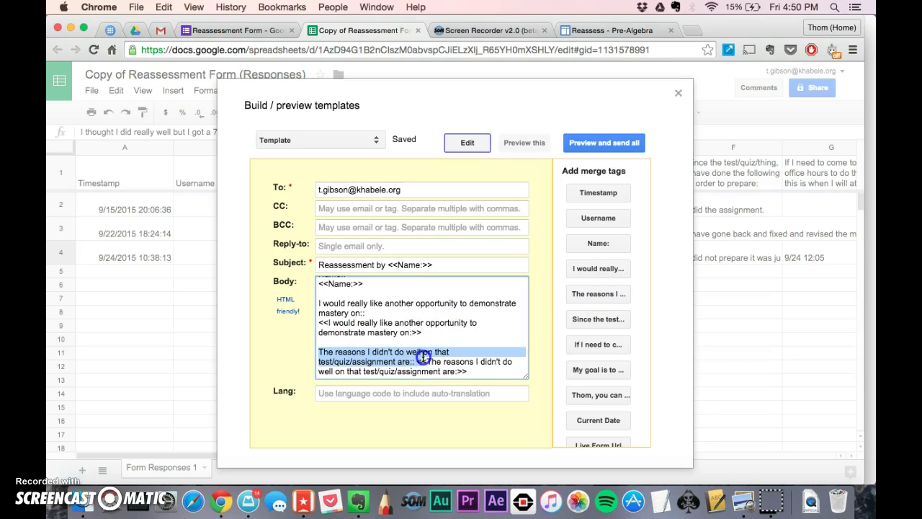
click(417, 358)
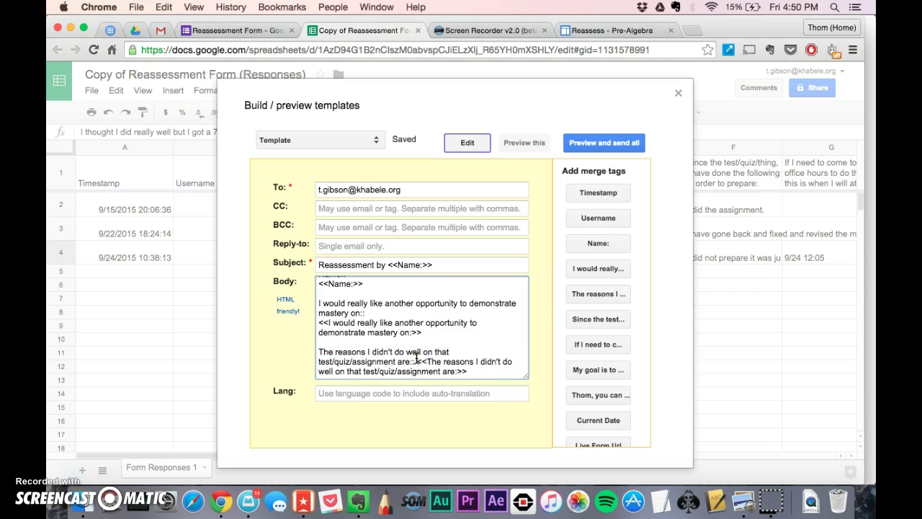
key(Return)
scroll(417, 360, down, 1)
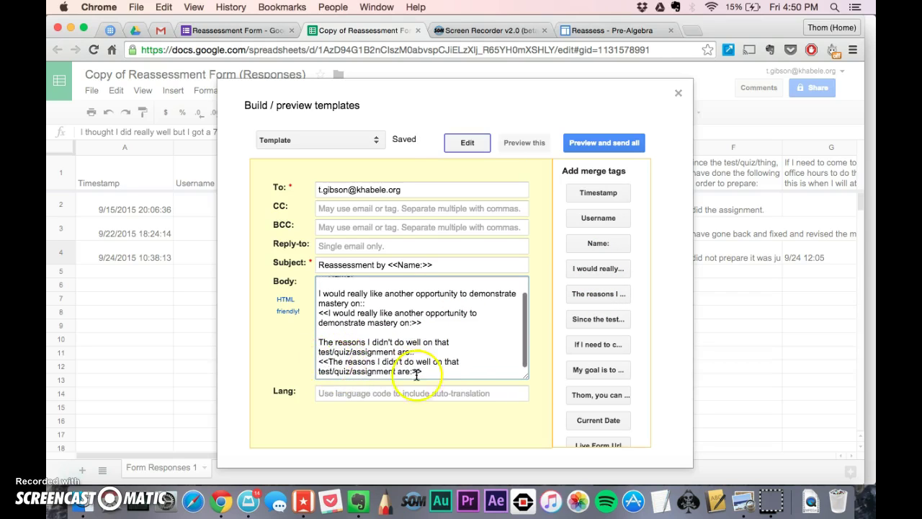
click(441, 374)
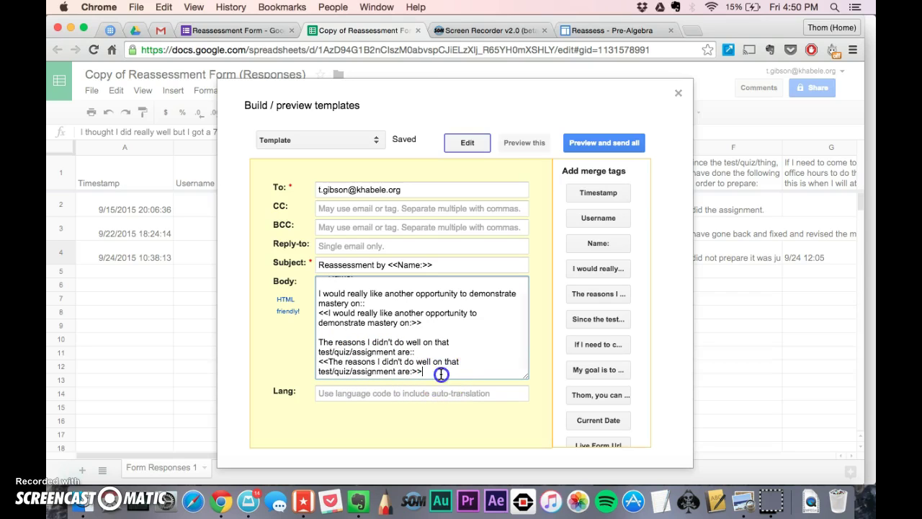
key(Return)
key(Return)
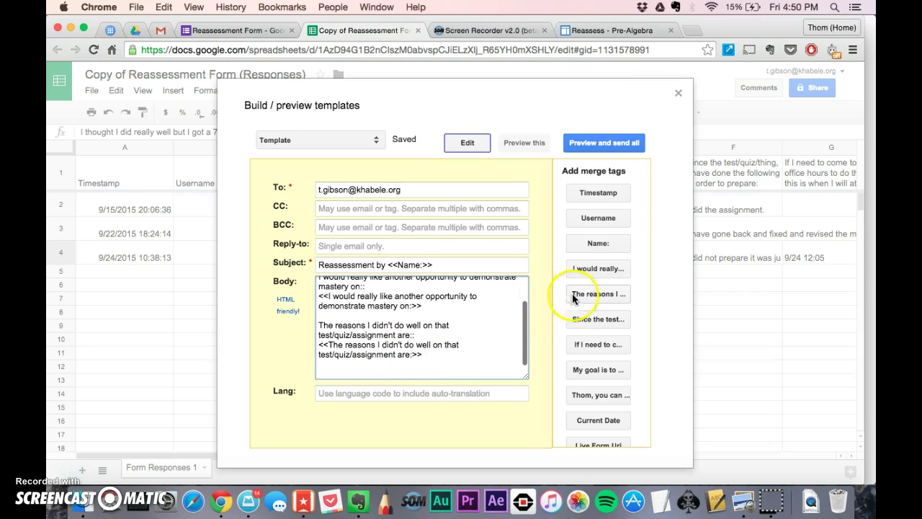
click(598, 319)
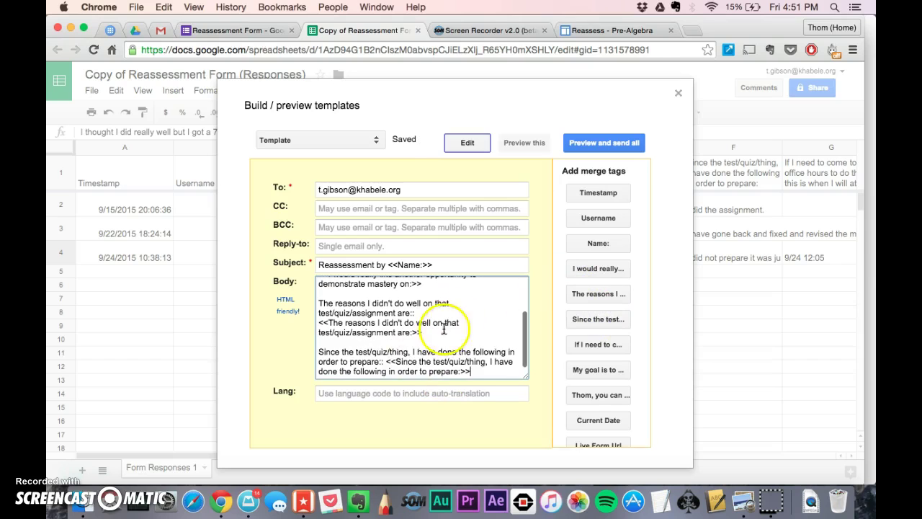
click(388, 361)
key(Return)
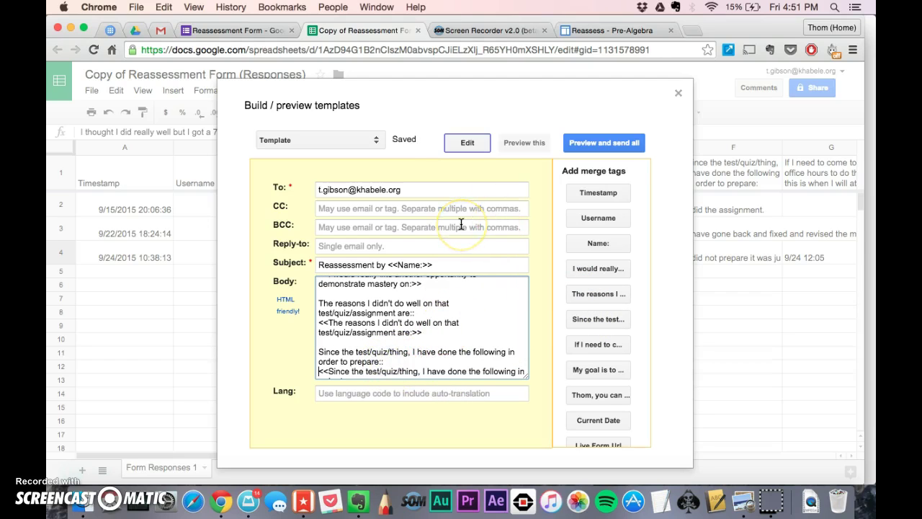
click(426, 191)
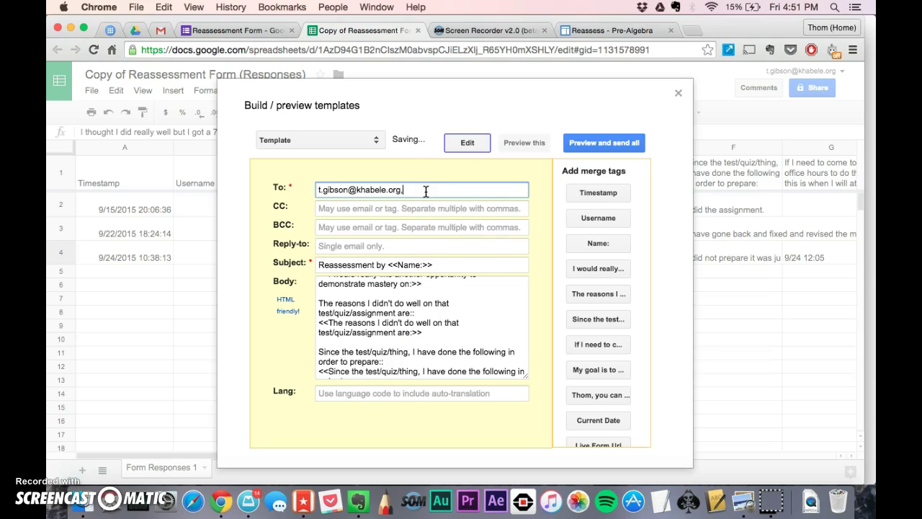
click(240, 30)
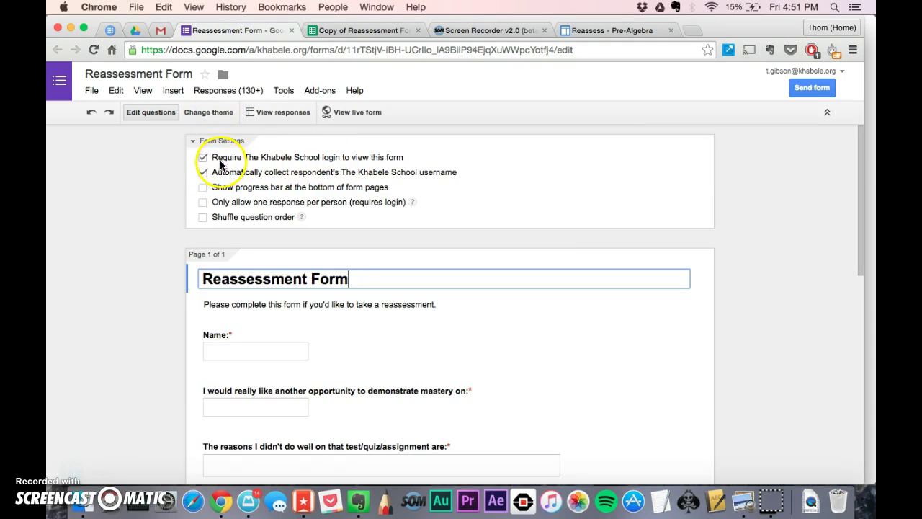
click(346, 35)
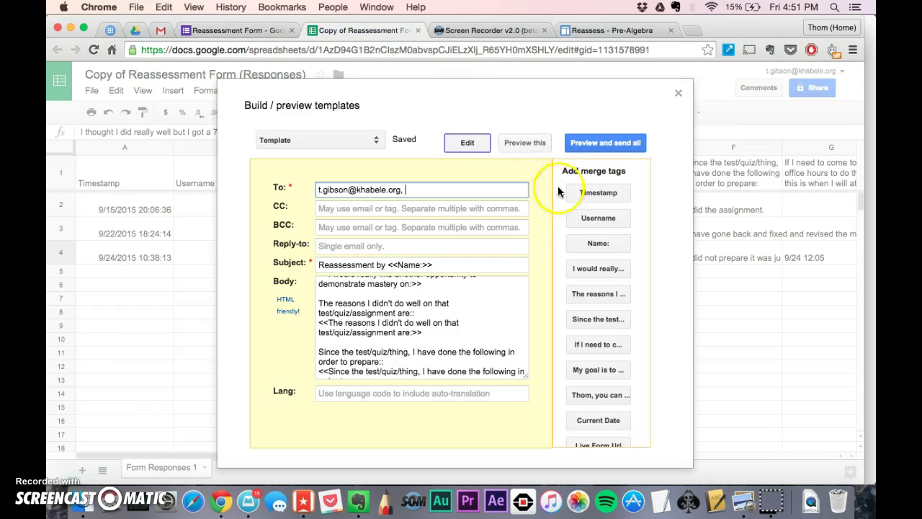
click(597, 218)
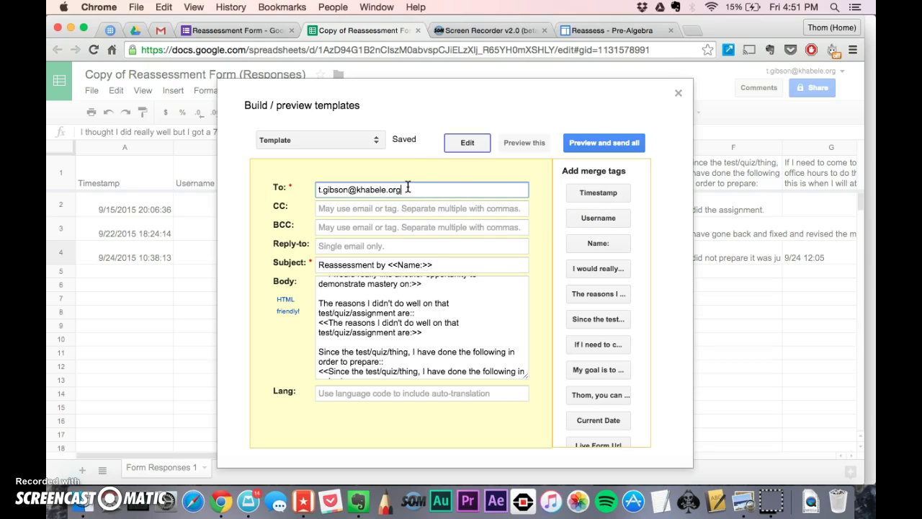
scroll(457, 308, down, 1)
scroll(411, 332, up, 5)
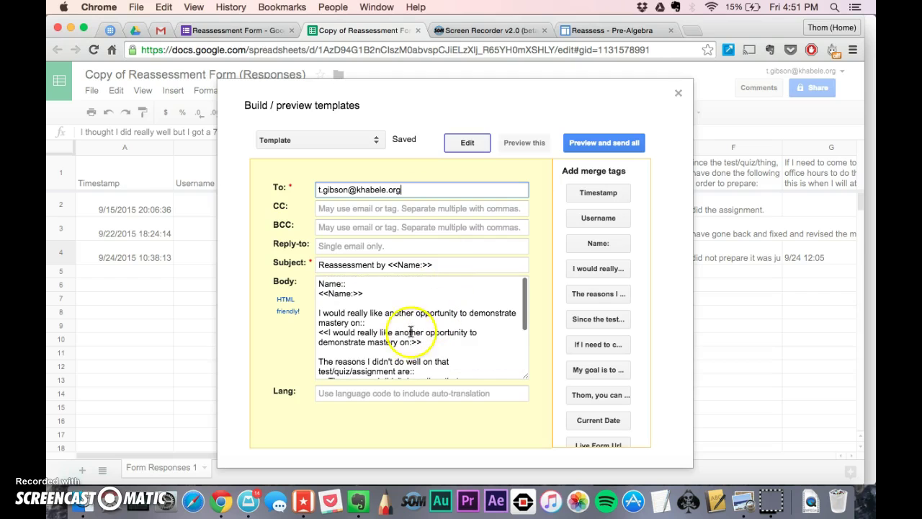
scroll(360, 324, down, 3)
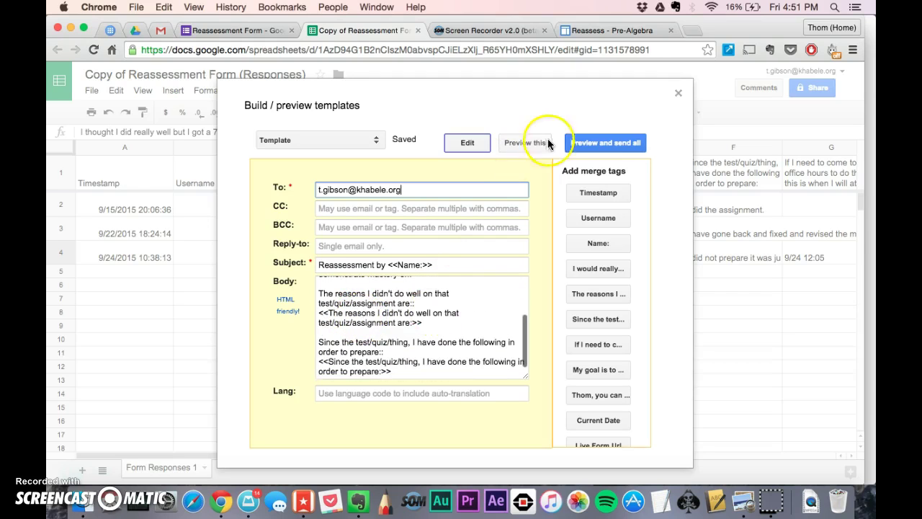
- Open Preview and send all and scroll through the three merged emails for rows 2–4
click(591, 145)
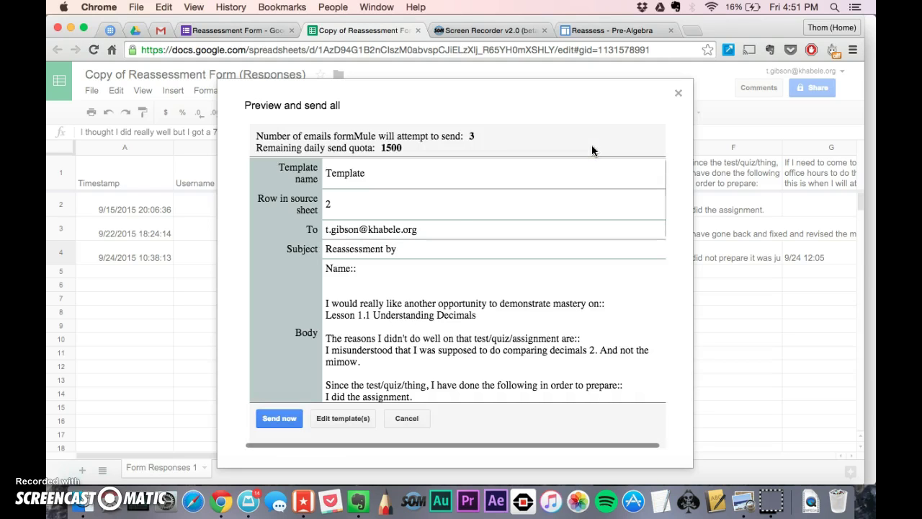
scroll(450, 227, down, 2)
scroll(449, 221, down, 3)
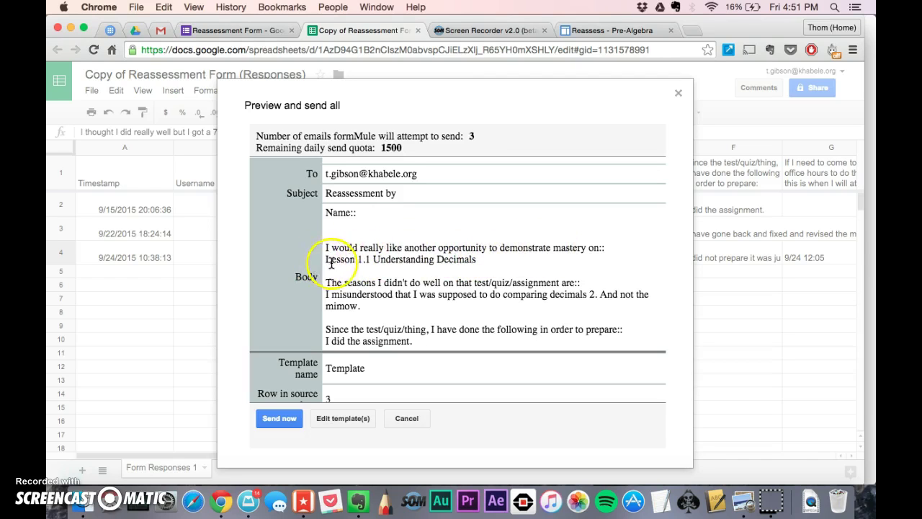
scroll(448, 264, down, 2)
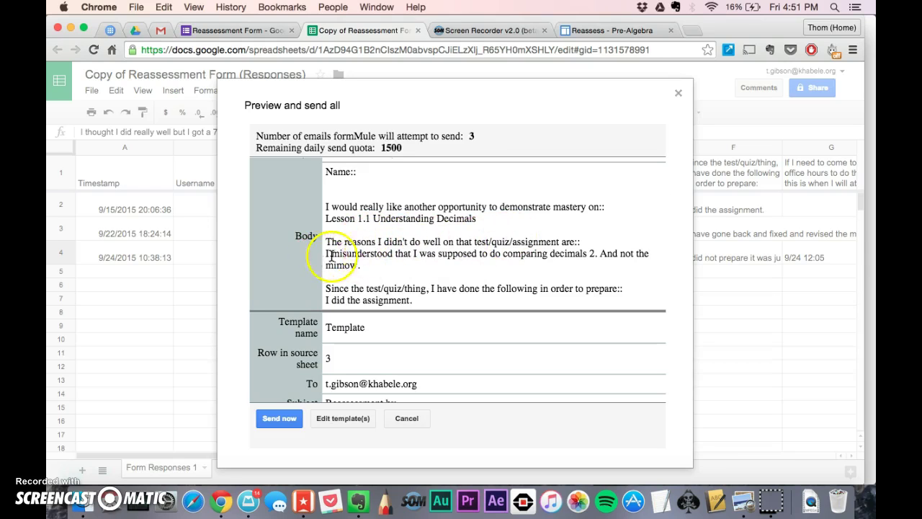
scroll(508, 254, down, 3)
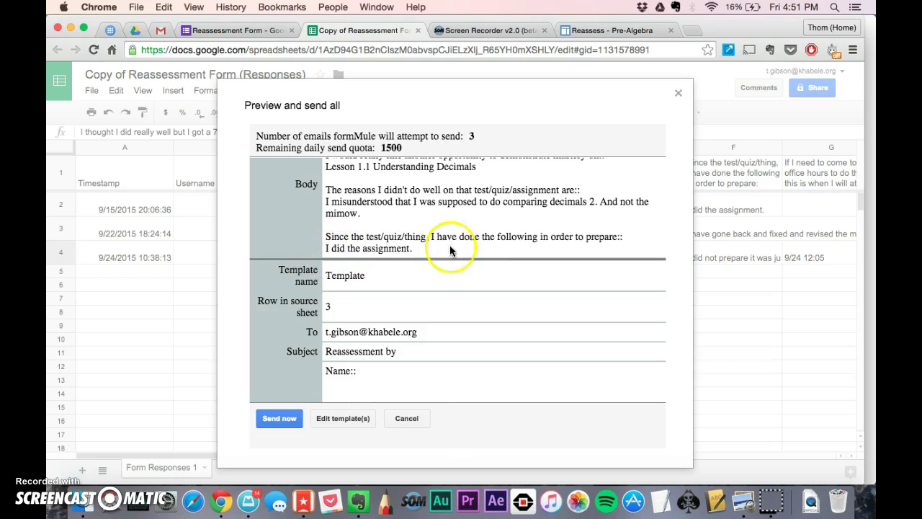
scroll(407, 301, down, 15)
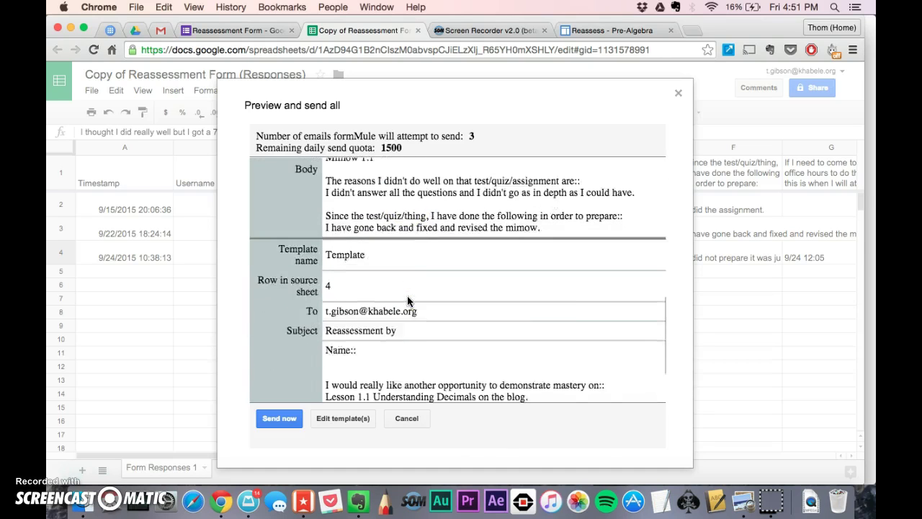